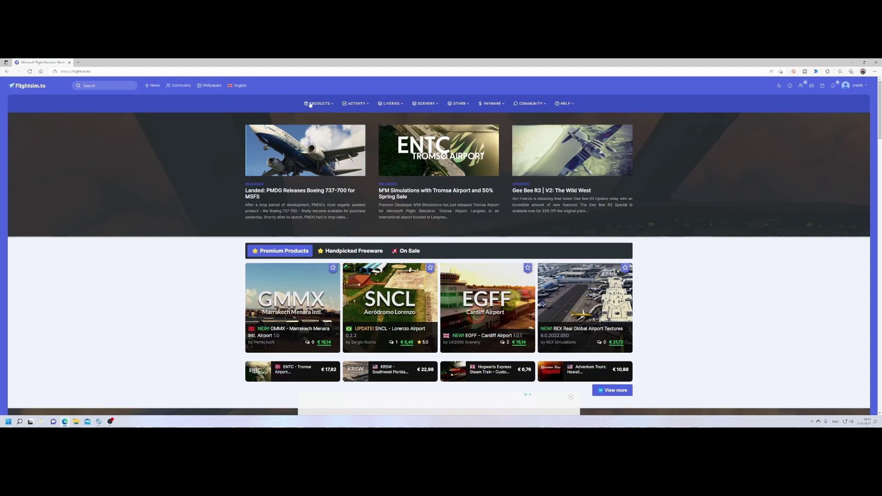
Browse Flightsim.to's PMDG Boeing 737-700 liveries and scroll down to the Transavia PH-XRY thumbnail
mouse_move(393, 106)
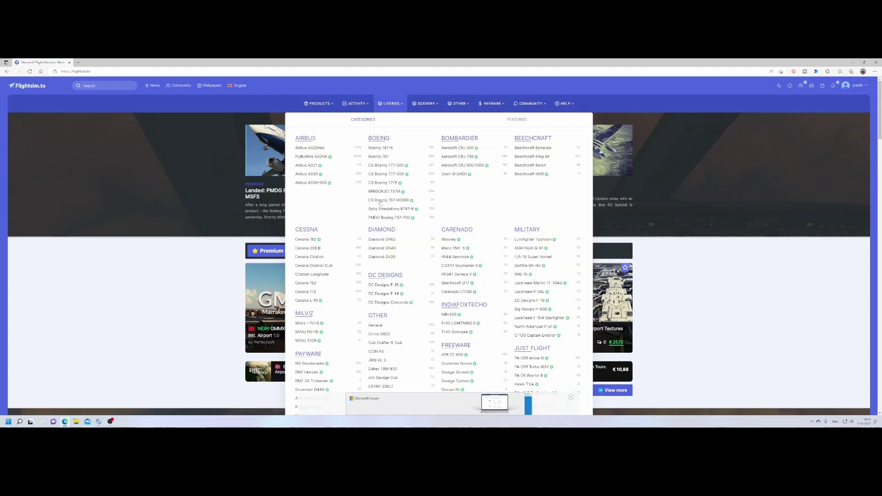
click(380, 219)
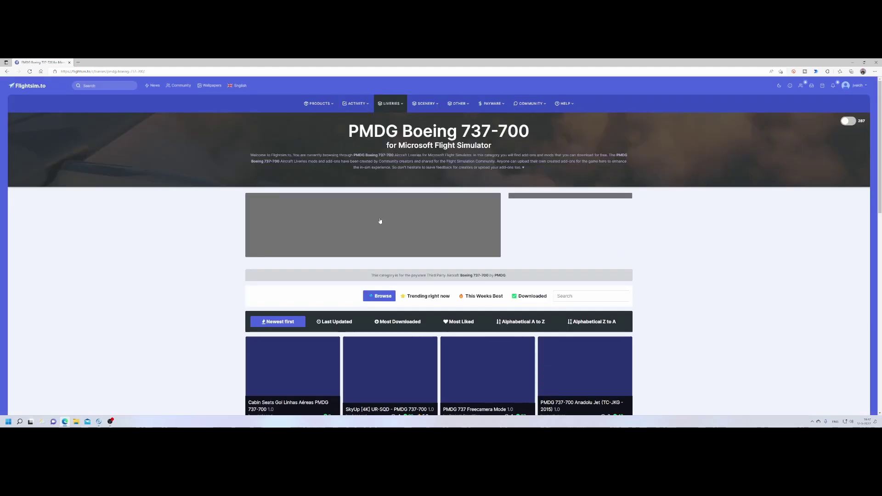
scroll(666, 281, down, 3)
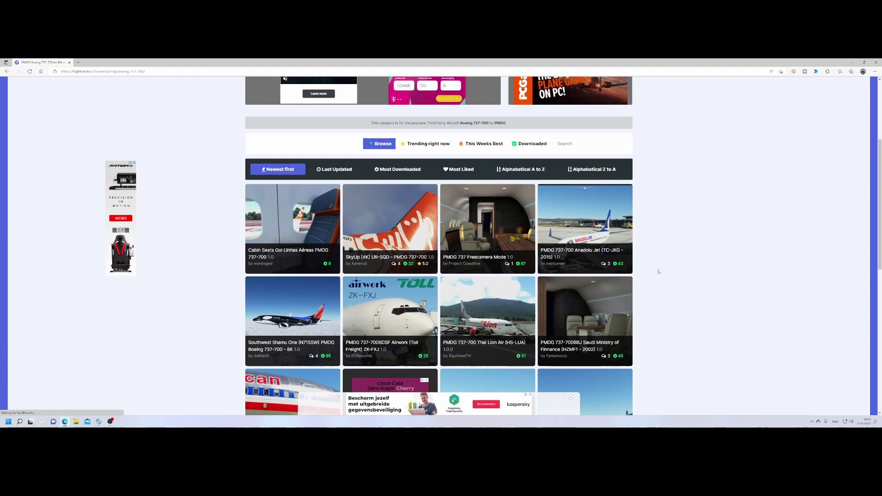
scroll(662, 270, down, 1)
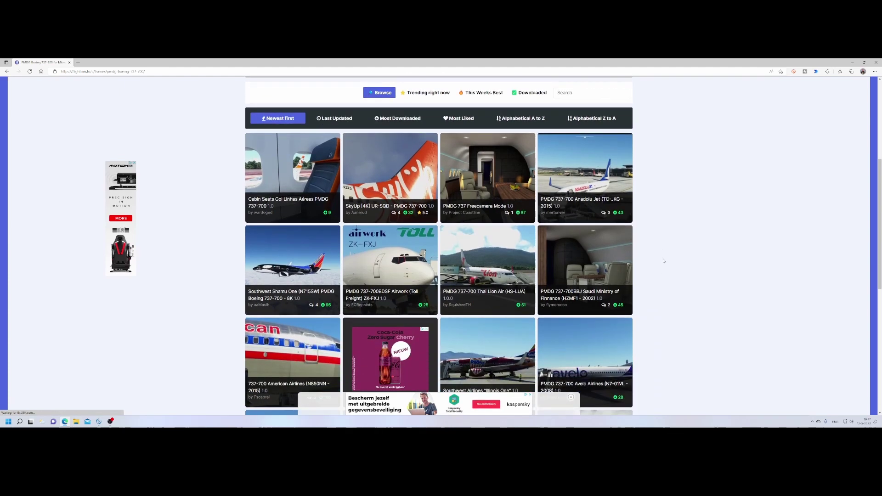
scroll(664, 261, down, 3)
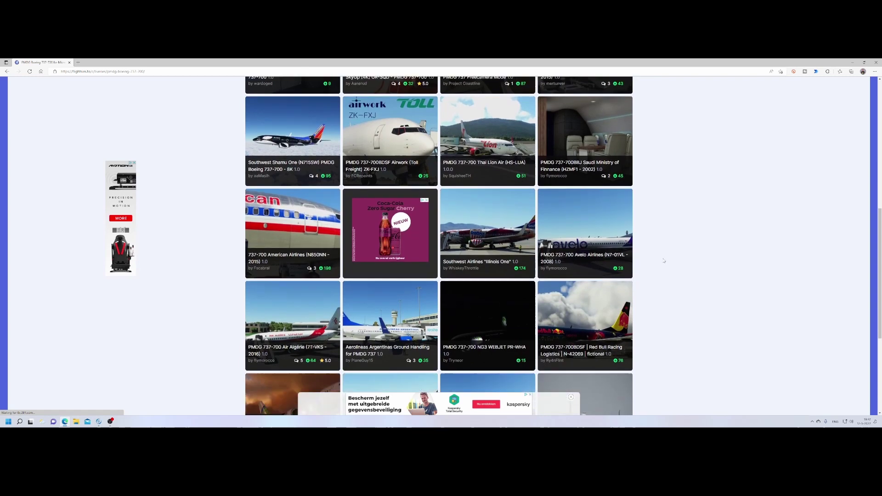
scroll(664, 261, down, 1)
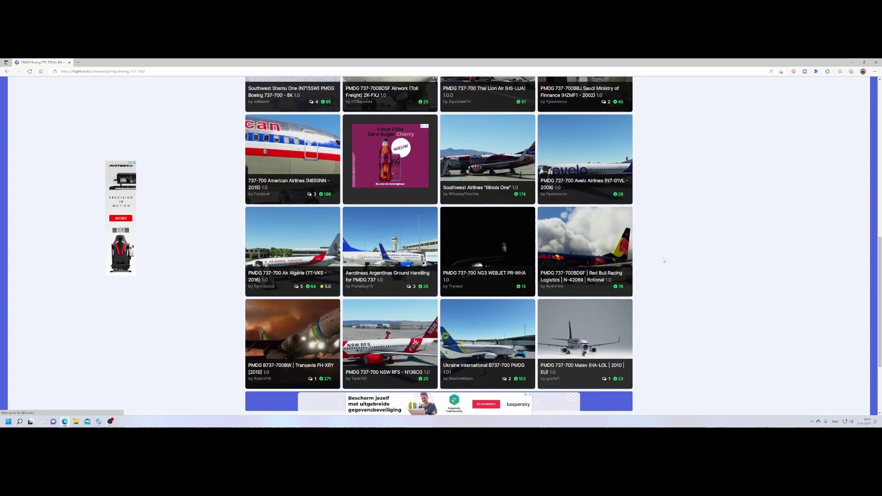
scroll(664, 261, down, 1)
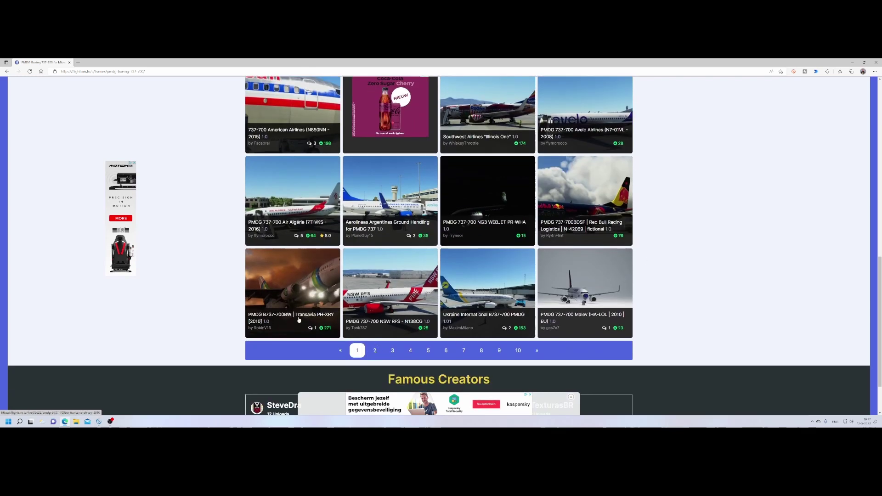
Download the Transavia PH-XRY [2010] 737-700 livery zip and open it from Edge's downloads
click(301, 293)
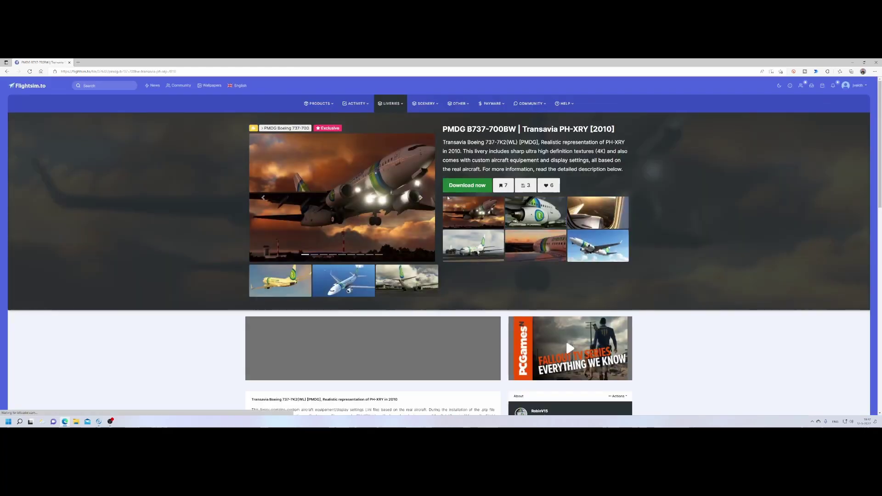
click(462, 188)
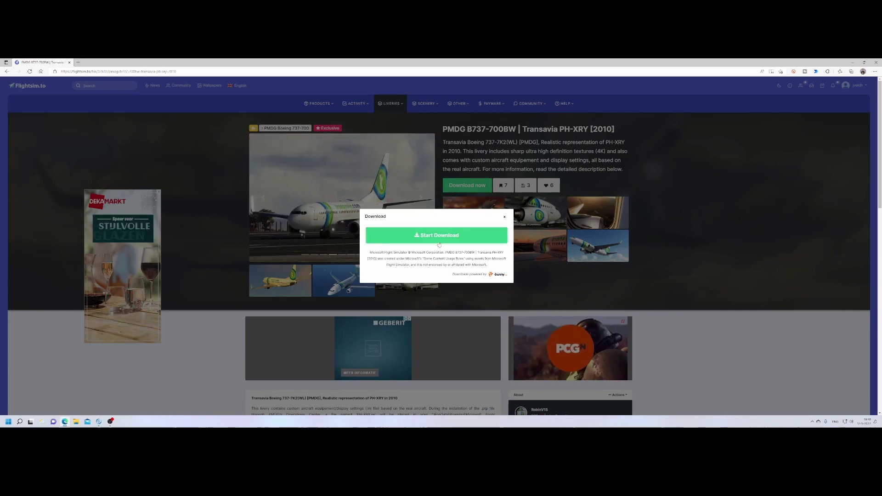
click(440, 236)
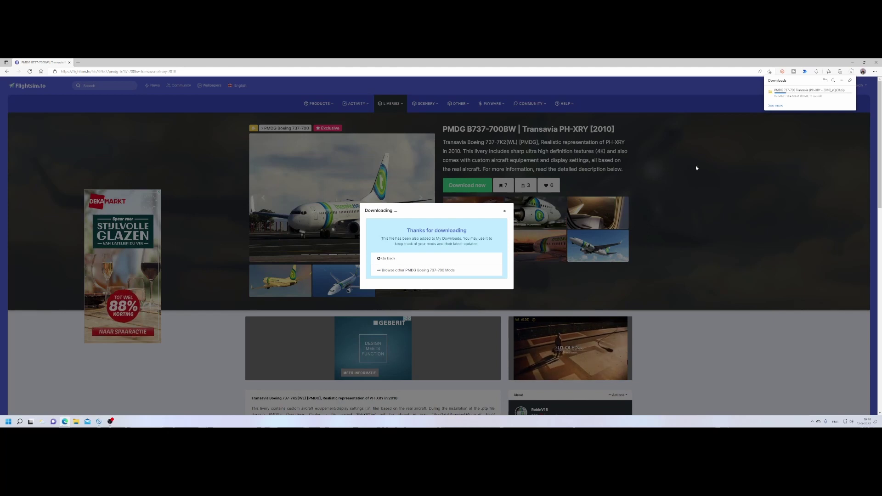
mouse_move(808, 93)
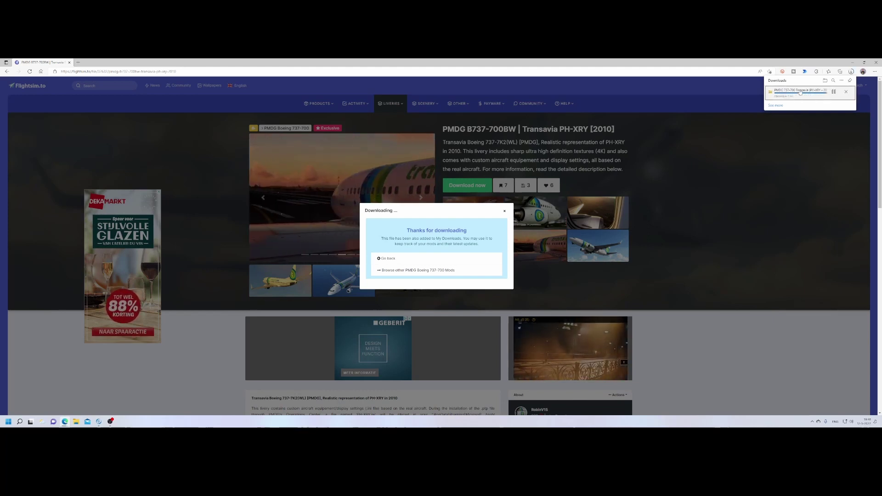
click(800, 93)
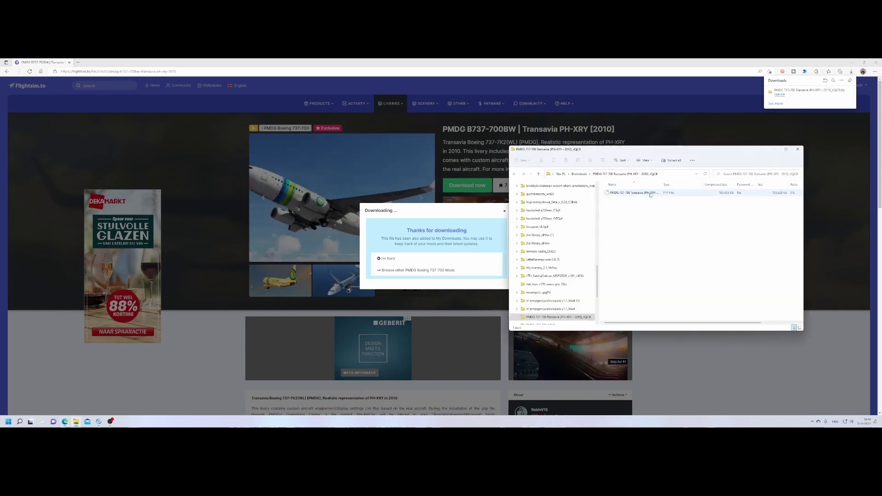
Extract the Transavia zip to its suggested folder and switch to PMDG Operations Center
click(671, 160)
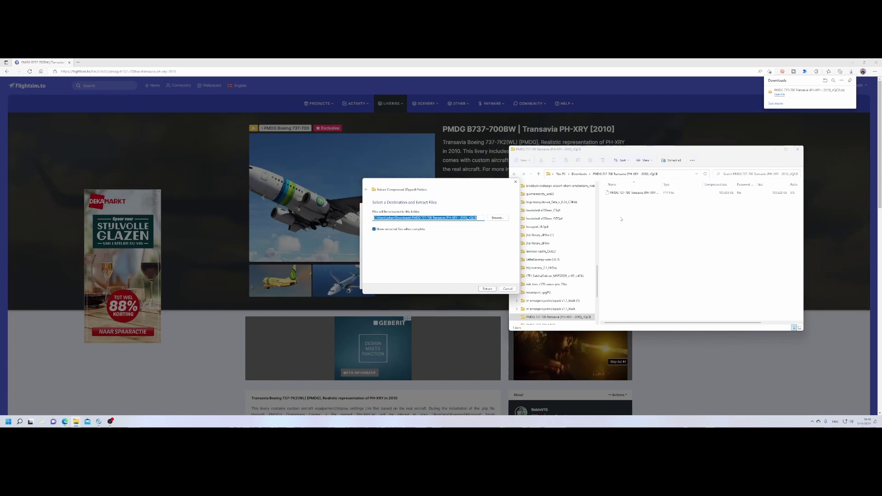
click(487, 289)
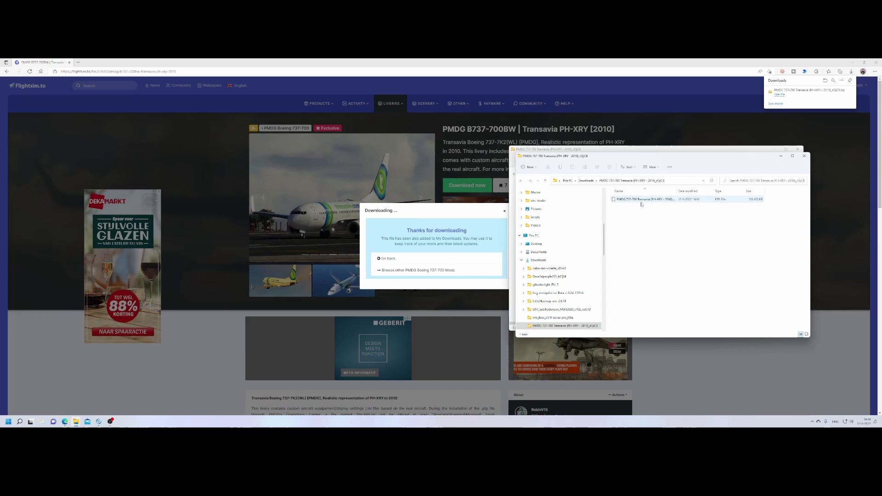
click(98, 422)
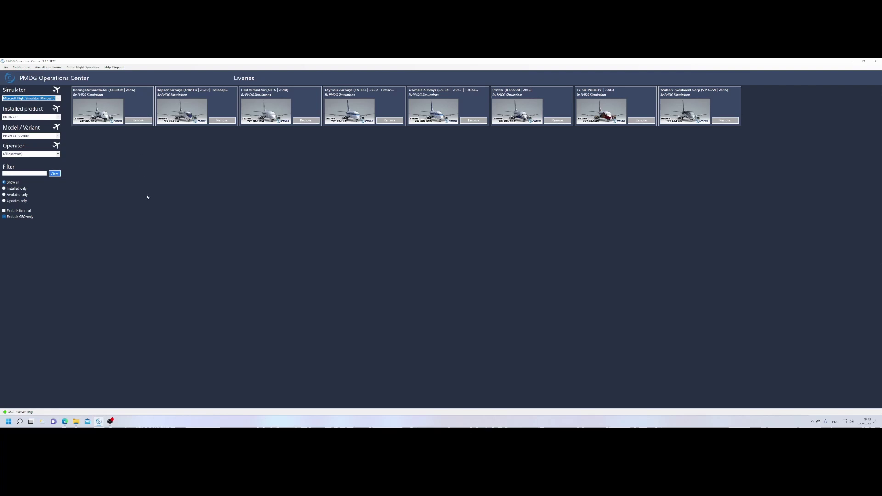
Reload the Liveries page and filter it to the PMDG 737-700BDSF variant, showing three liveries
click(48, 67)
click(52, 136)
click(36, 141)
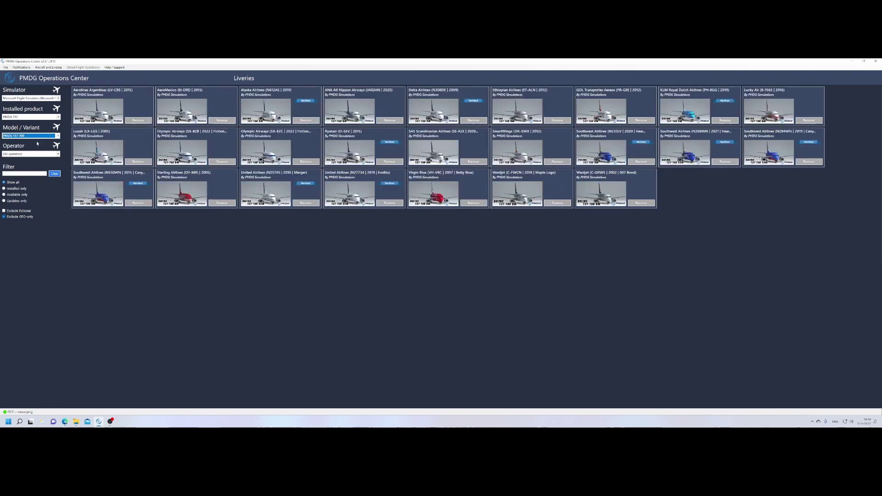
click(31, 136)
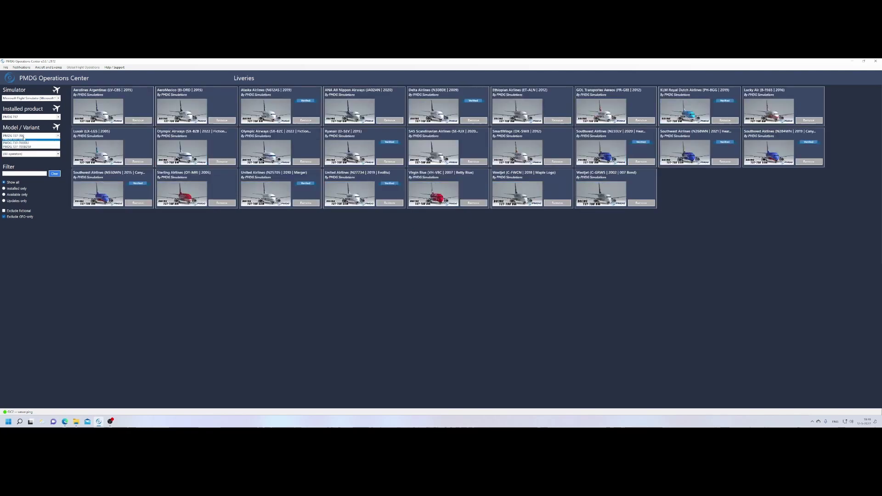
click(26, 145)
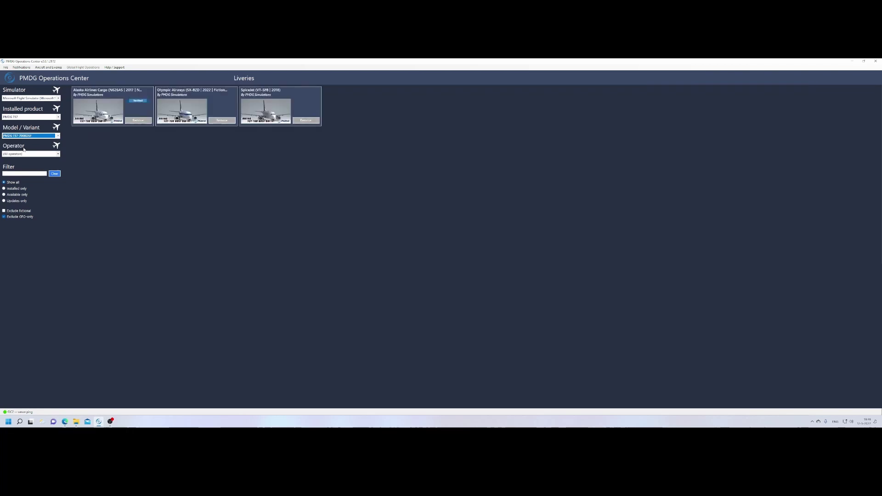
click(48, 67)
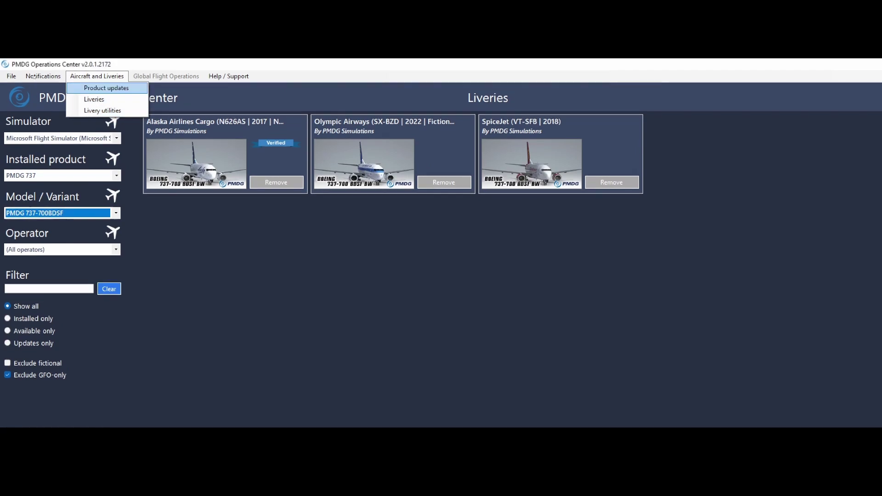
Open Livery Utilities and list installed liveries for product PMDG 737, variant PMDG 737-700
key(Up)
key(Up)
key(Down)
key(Down)
key(Return)
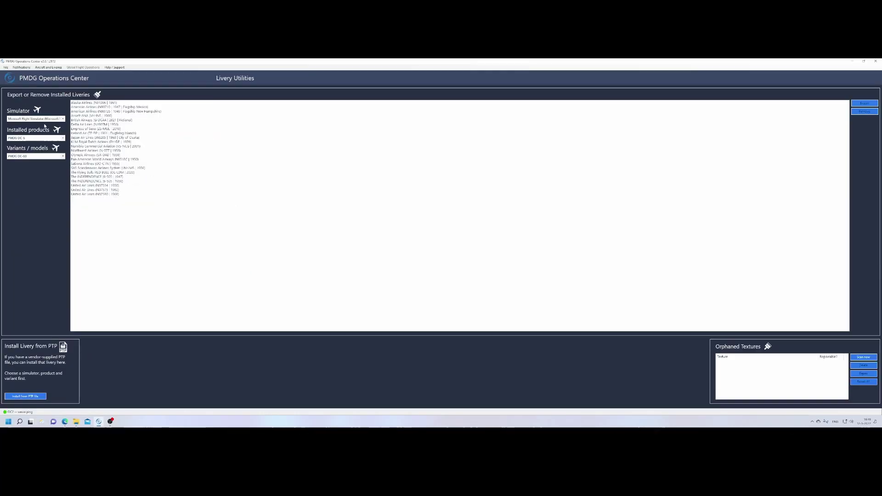
click(37, 141)
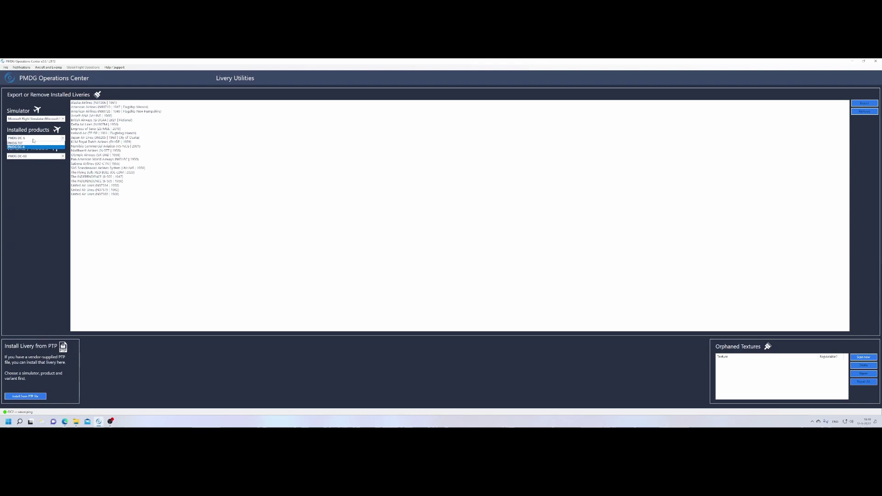
click(27, 146)
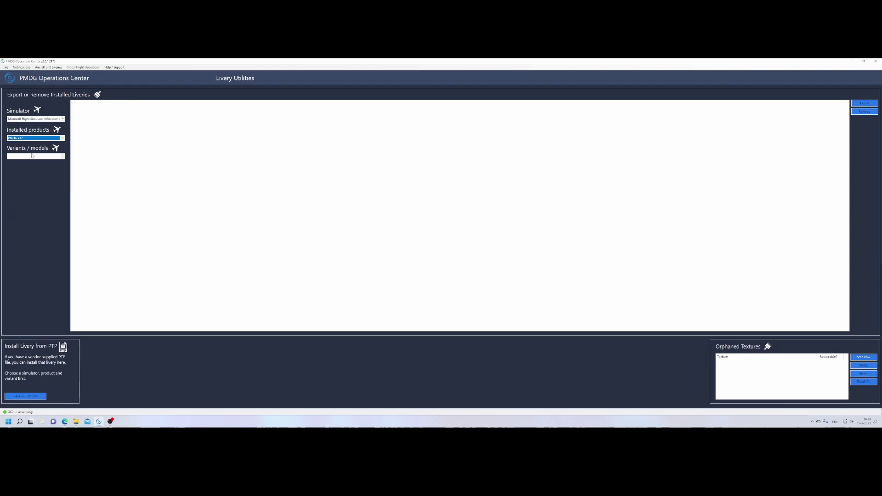
click(35, 156)
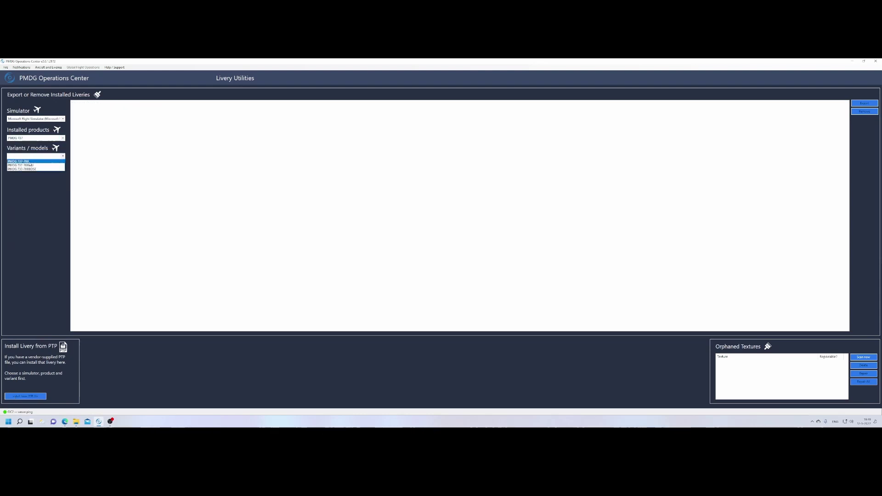
click(29, 164)
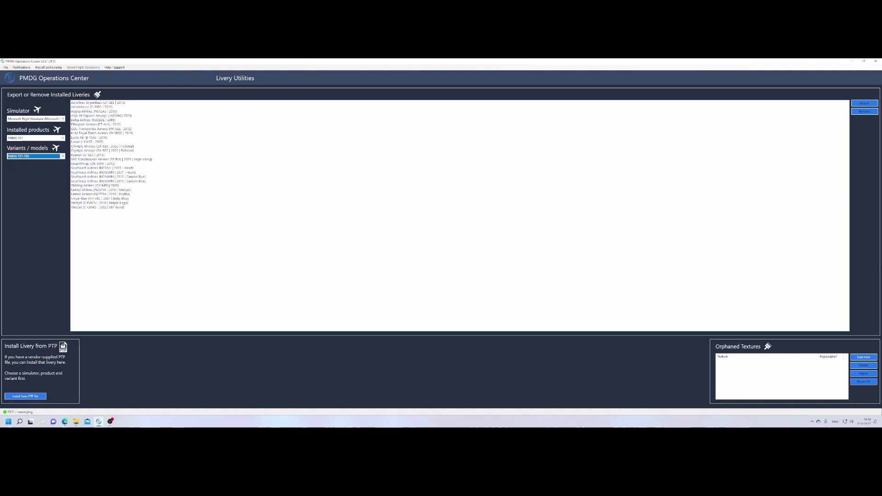
click(96, 208)
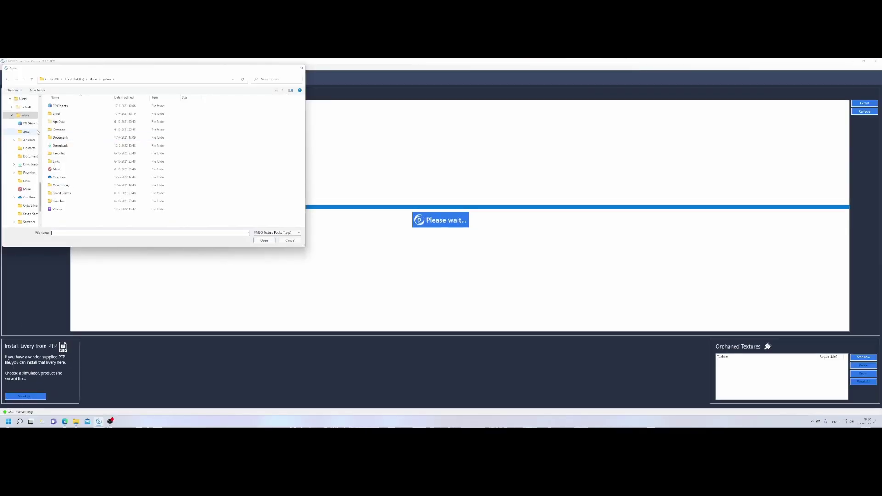
Install the Transavia PH-XRY PTP file from the PMDG 737-700 Transavia folder in Downloads
scroll(33, 124, up, 3)
scroll(32, 116, up, 10)
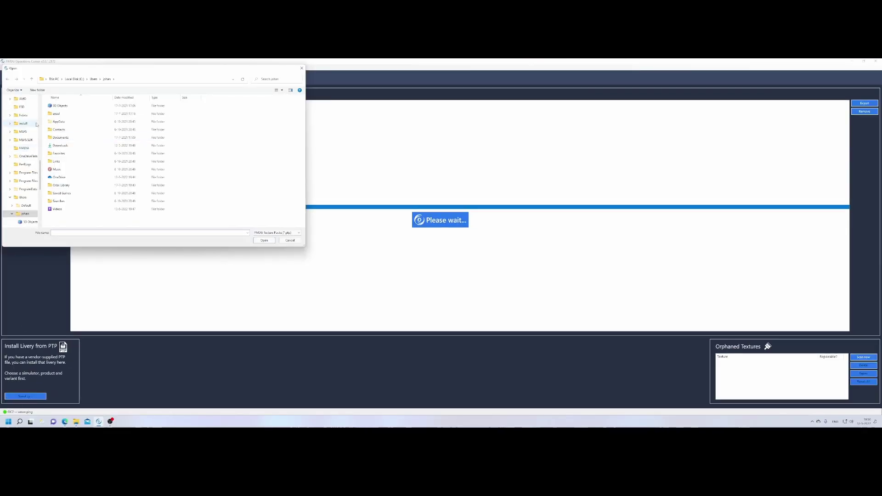
click(23, 106)
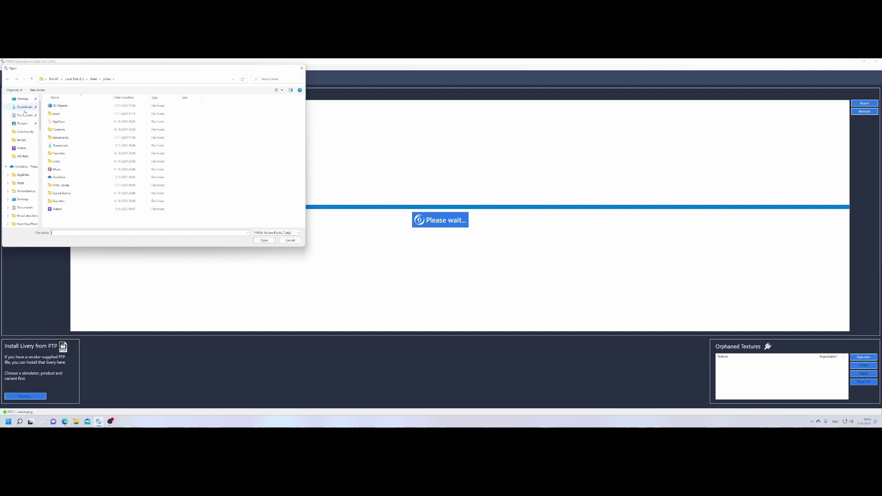
double_click(63, 113)
double_click(65, 106)
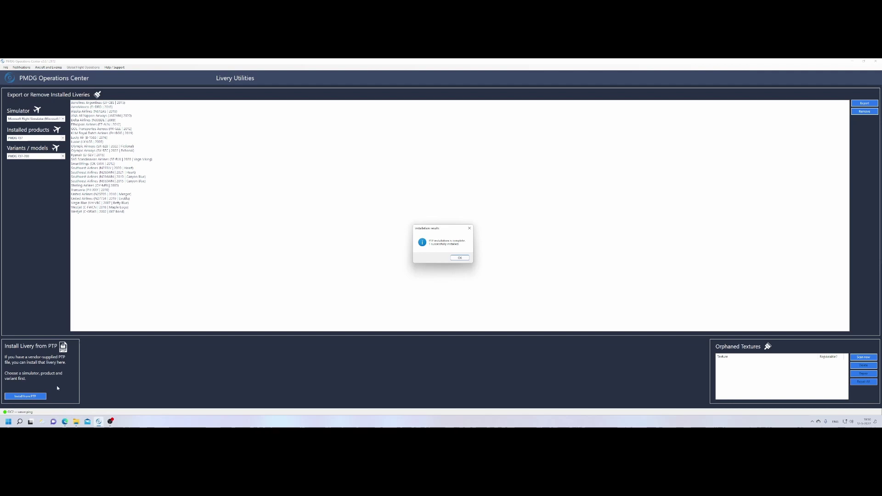
Dismiss the installation result and view installed liveries for 737-700BBJ, then back to 737-700
click(462, 258)
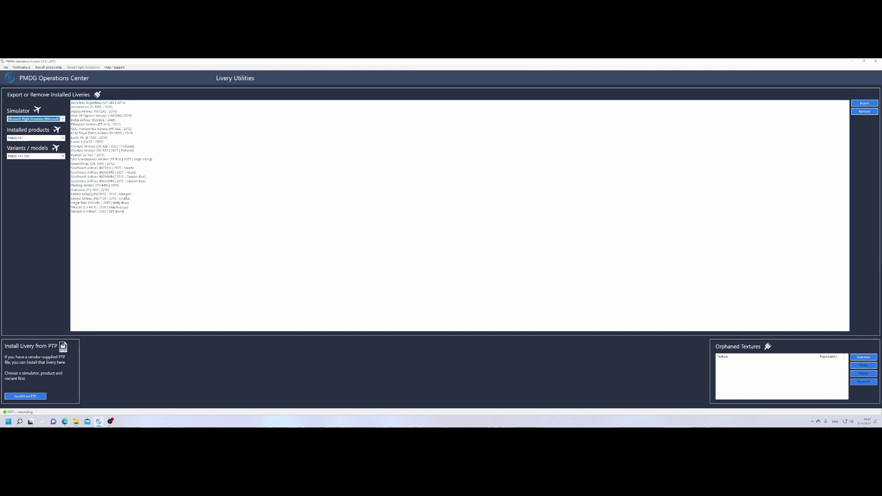
click(29, 157)
click(23, 165)
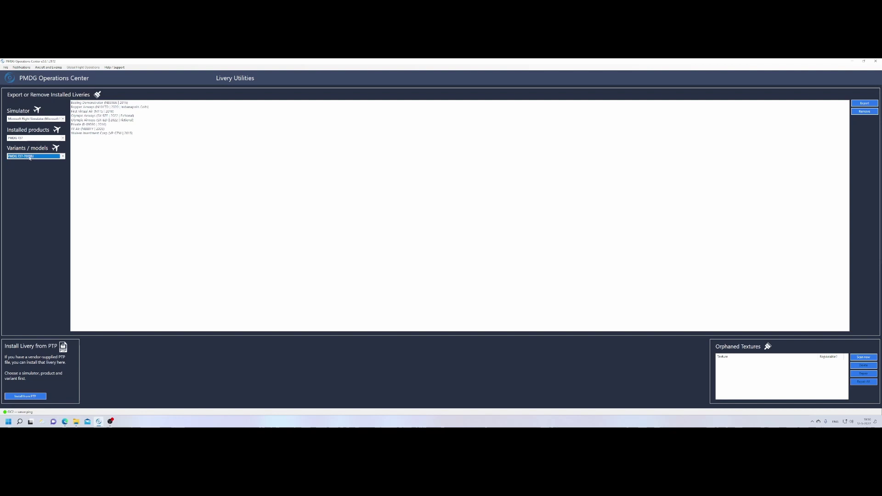
click(26, 157)
click(29, 162)
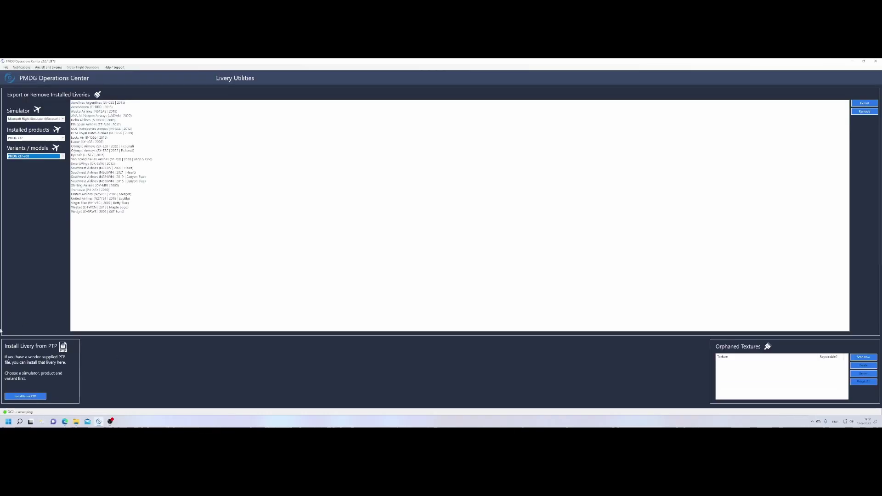
Return to Flightsim.to, close the thanks notice, and browse the PMDG Boeing 737-700 liveries
click(65, 421)
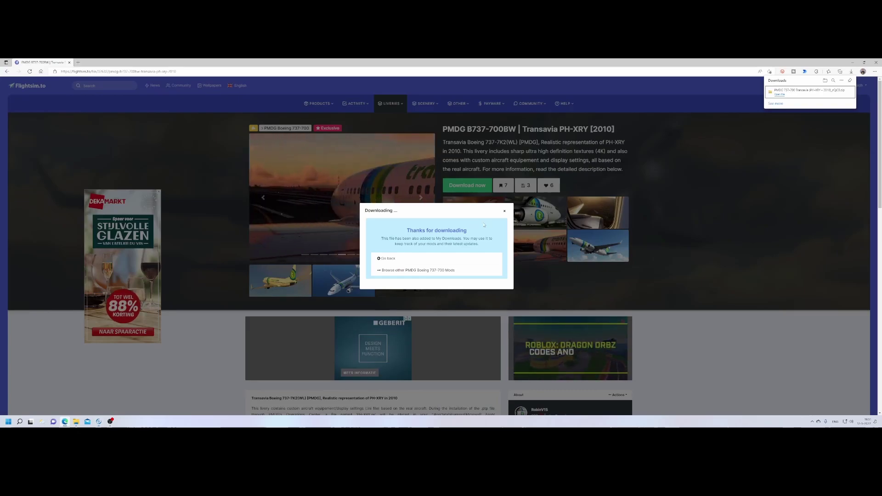
click(450, 124)
mouse_move(390, 103)
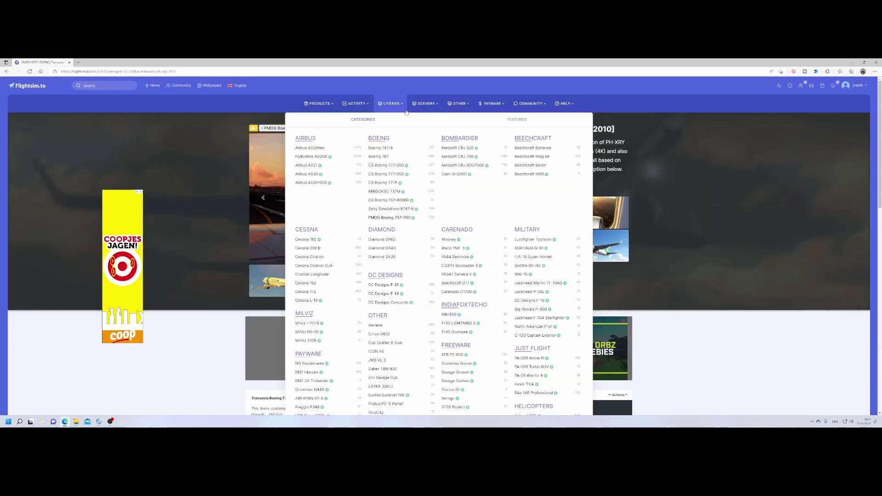
click(386, 218)
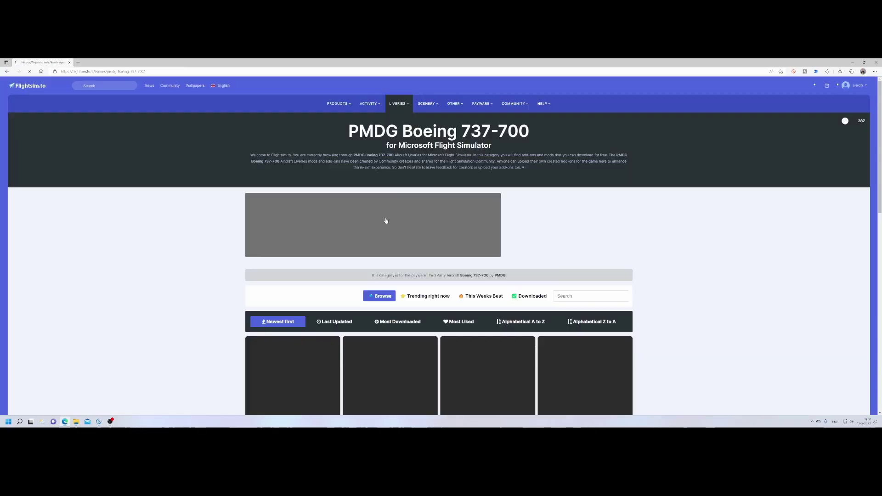
scroll(599, 281, down, 2)
scroll(599, 281, down, 3)
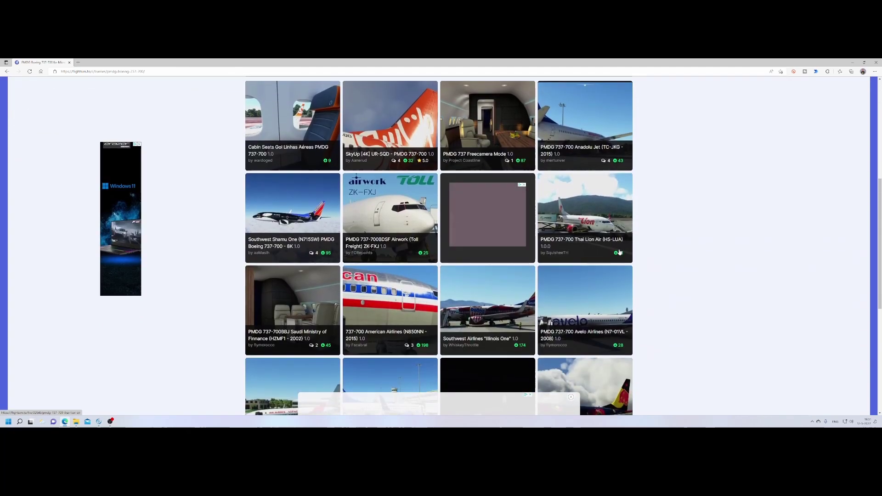
scroll(619, 251, down, 2)
scroll(620, 251, down, 2)
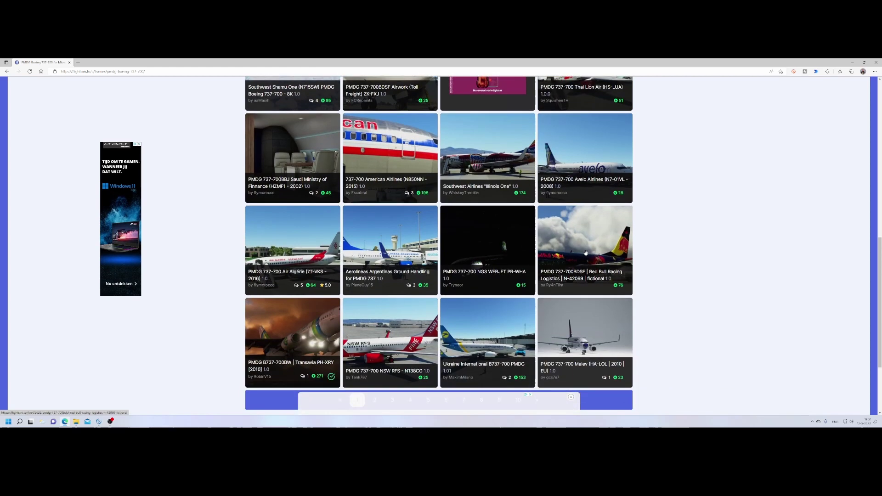
Open the Red Bull Racing Logistics 737-700BDSF livery page and start its download
click(584, 252)
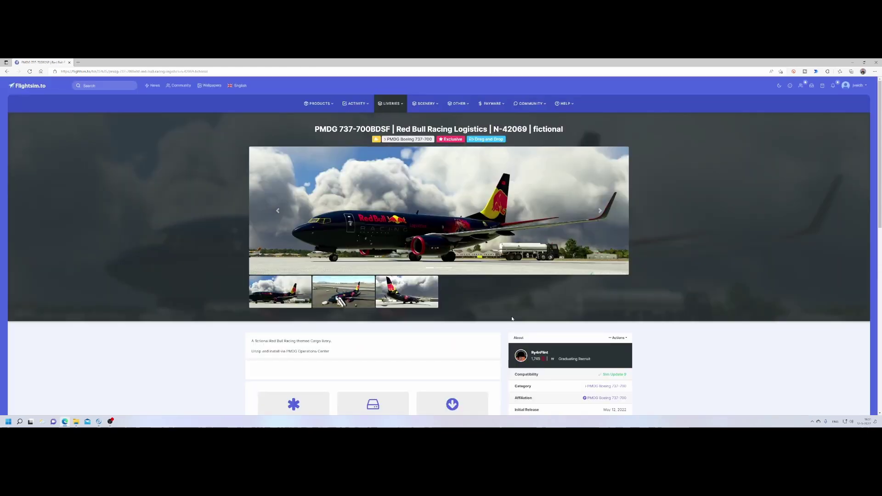
scroll(512, 242, down, 2)
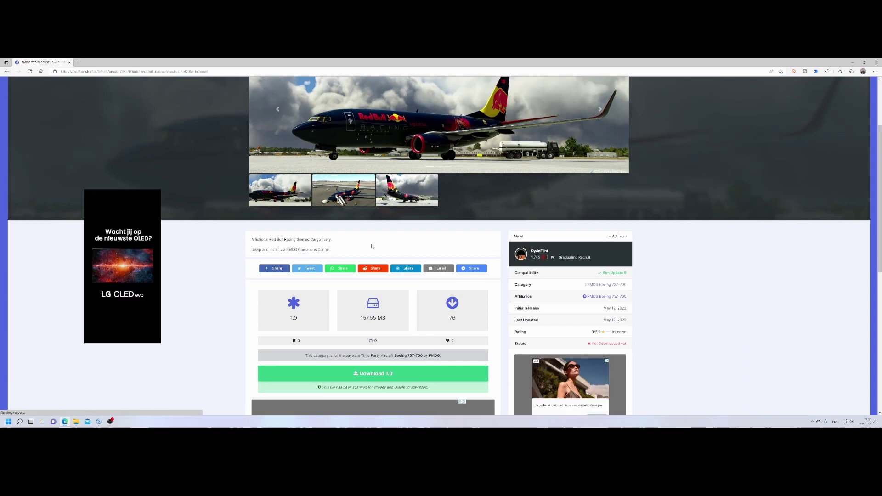
scroll(376, 373, down, 2)
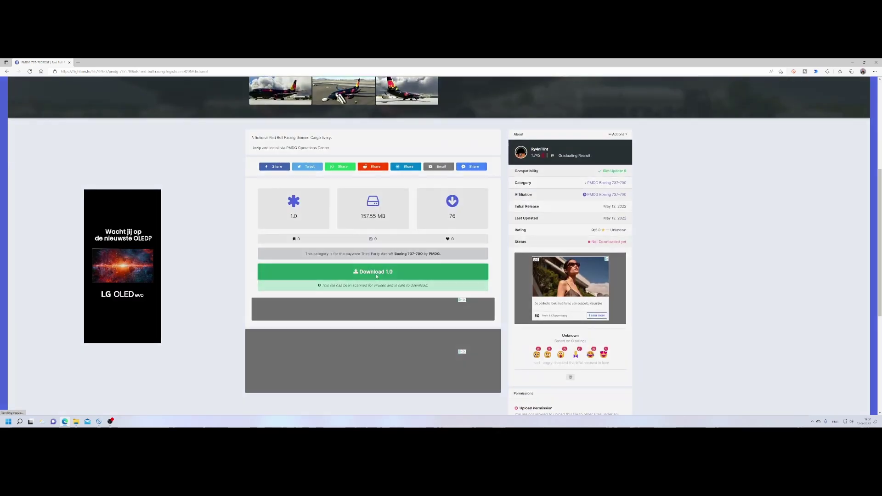
click(376, 274)
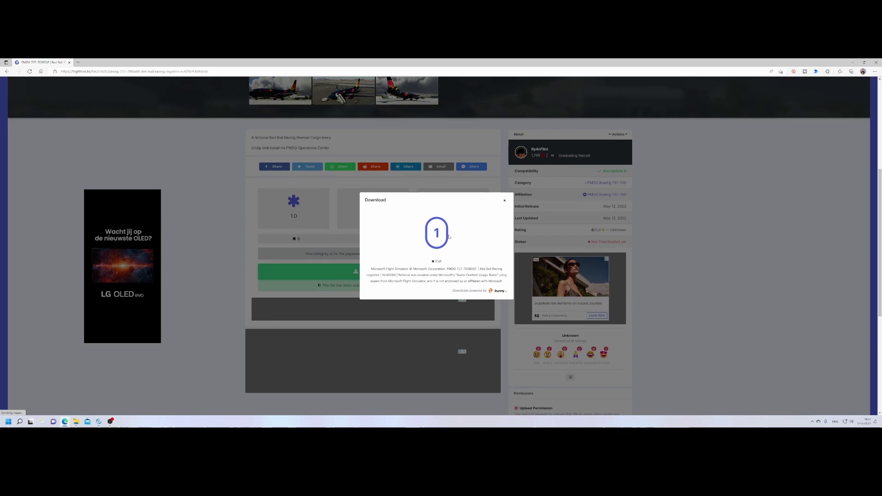
Download the Red Bull livery zip, extract it to the suggested folder, and return to Operations Center
click(442, 238)
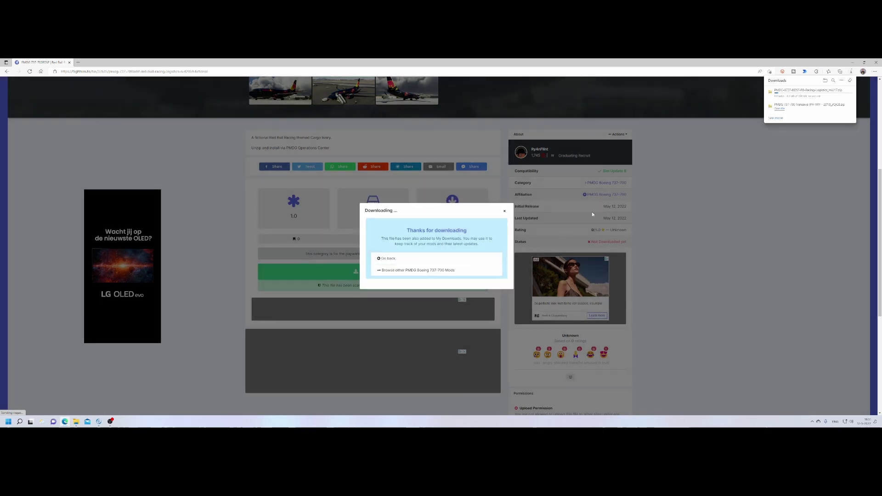
click(809, 92)
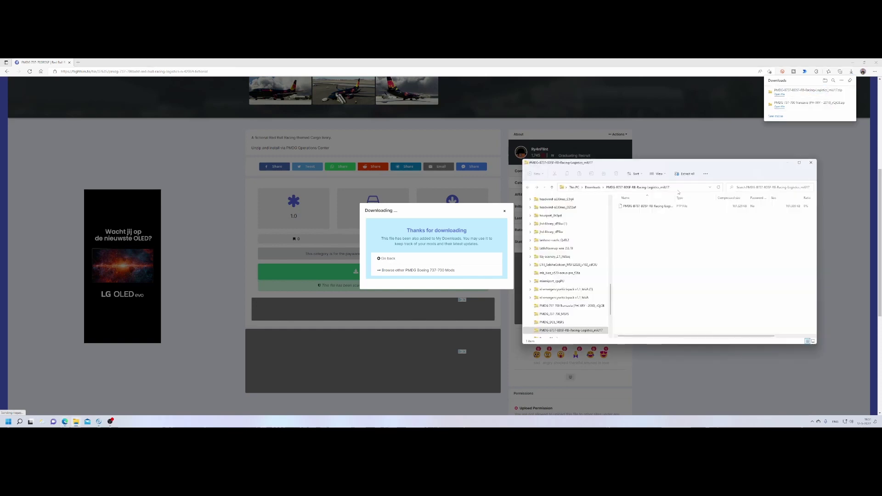
click(686, 177)
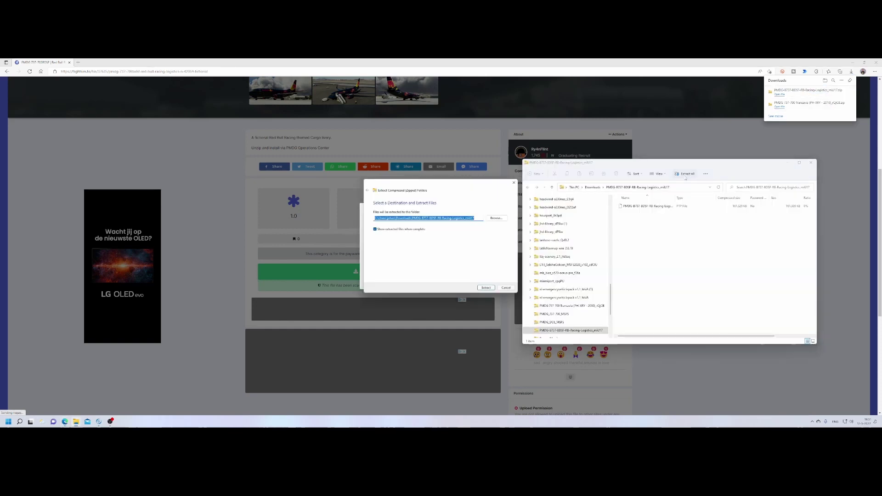
click(487, 289)
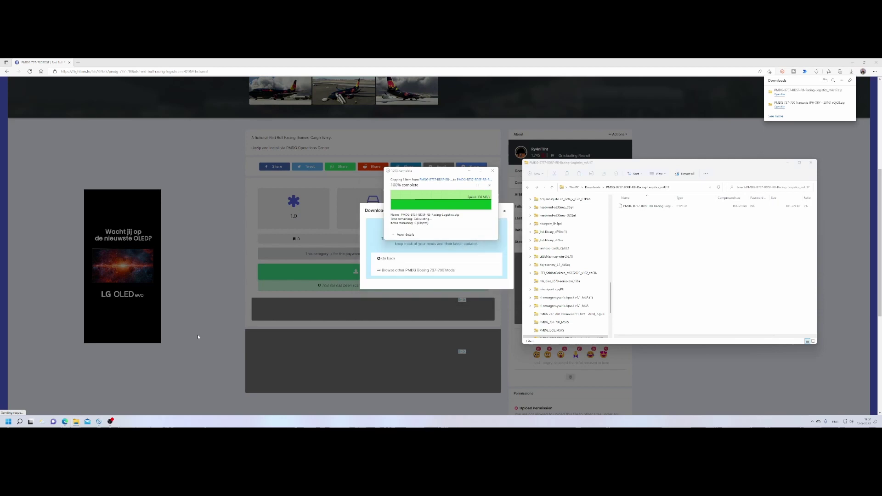
click(99, 421)
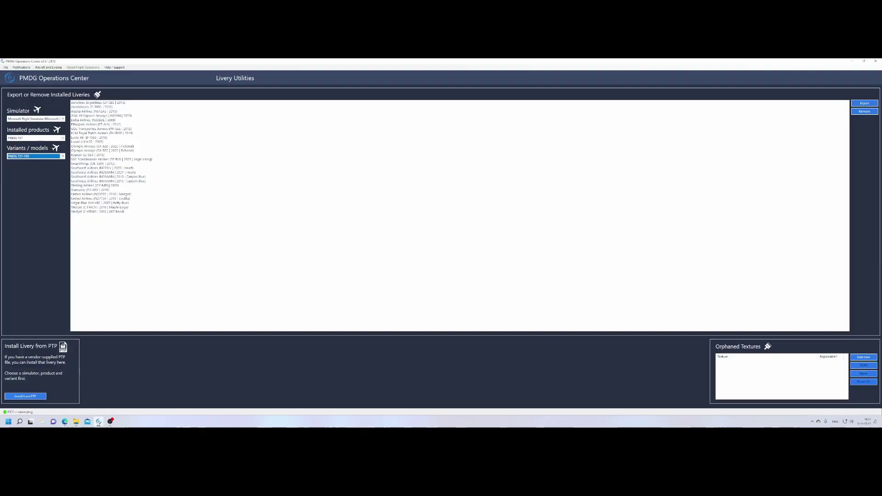
Install the Red Bull Racing livery's PTP file from its extracted Downloads folder and confirm success
click(24, 397)
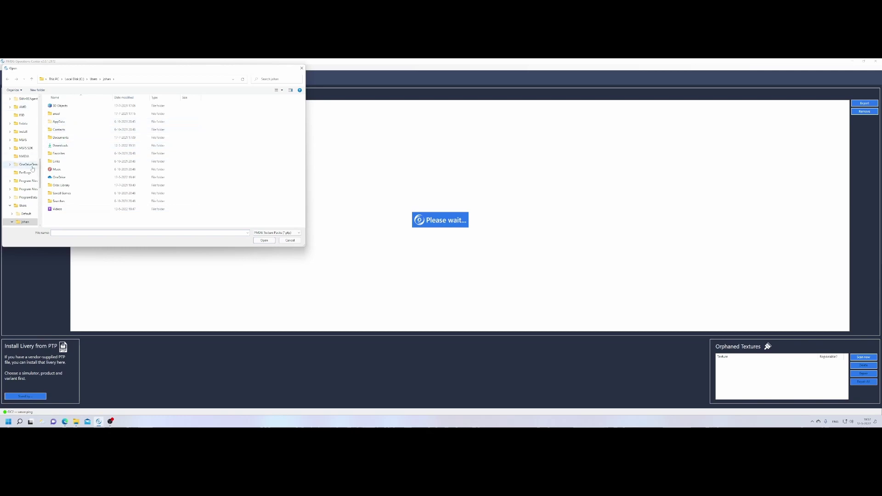
scroll(32, 168, up, 10)
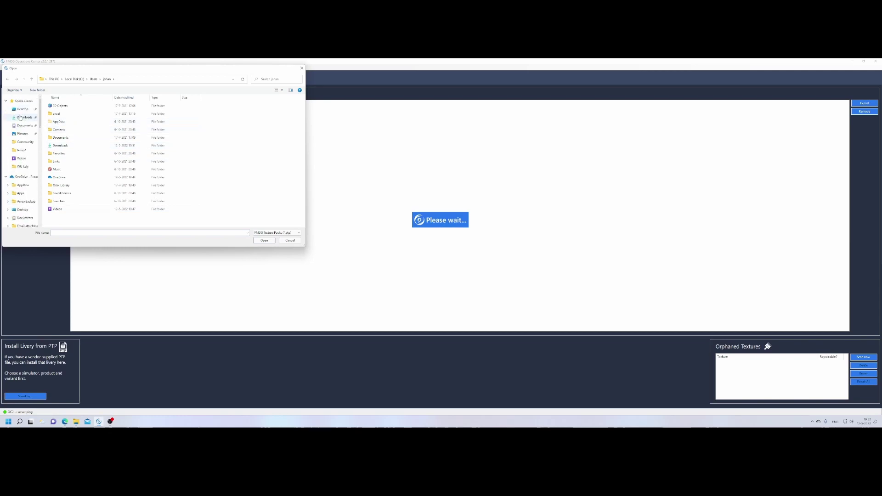
click(21, 118)
double_click(77, 113)
double_click(77, 106)
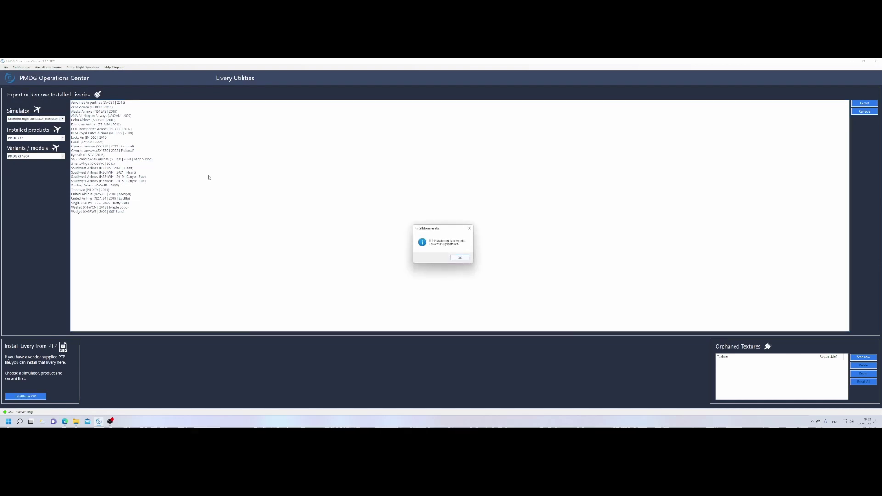
click(458, 260)
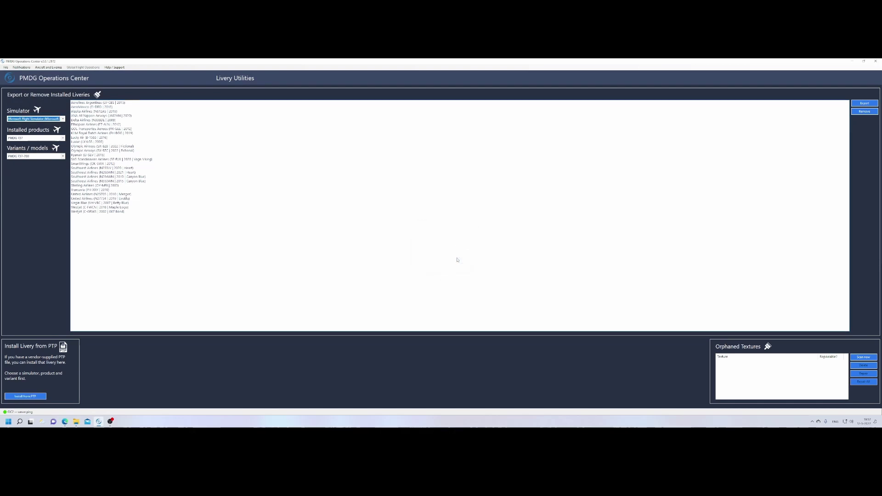